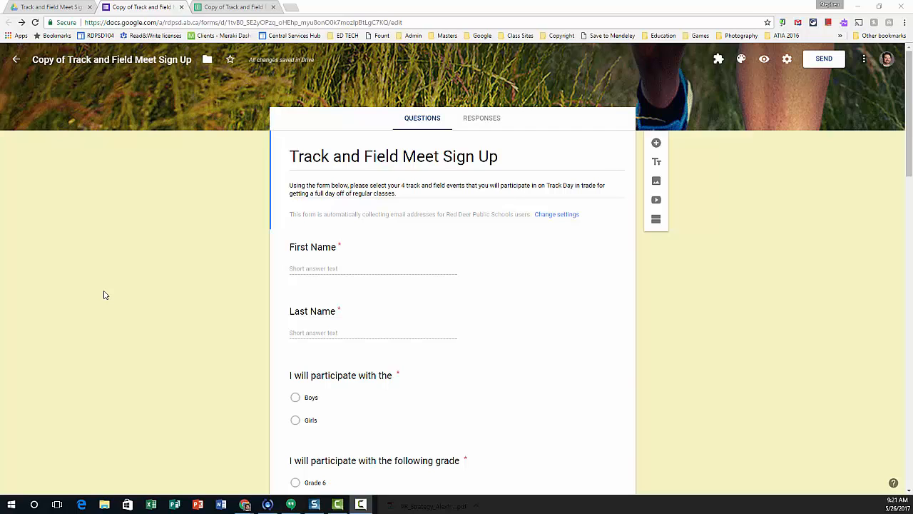
Step: Examine the sign-up form's questions, from the name fields and grade choices to the Yes/No track and field events
scroll(103, 295, down, 1)
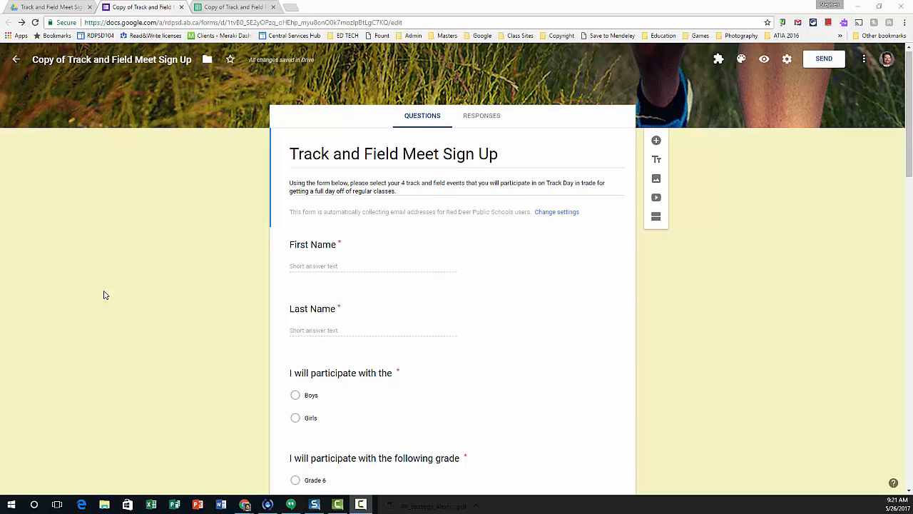
scroll(221, 206, up, 1)
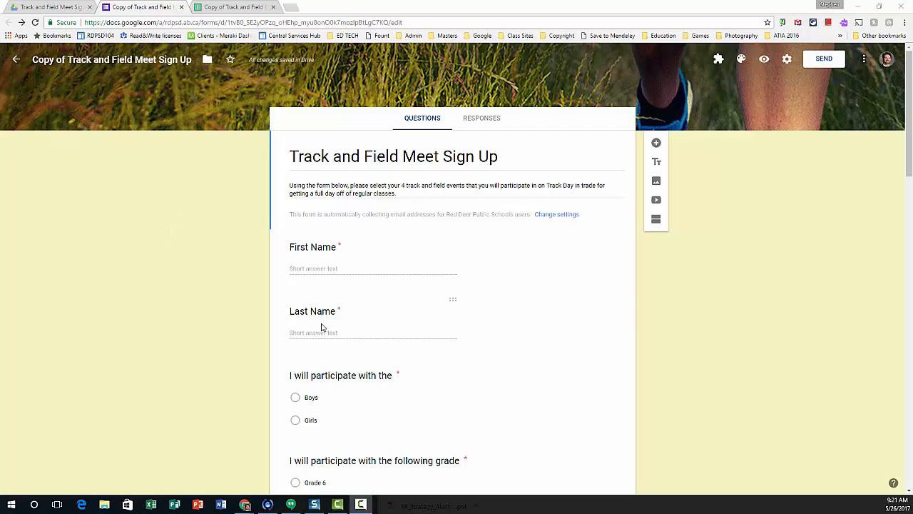
scroll(278, 261, down, 4)
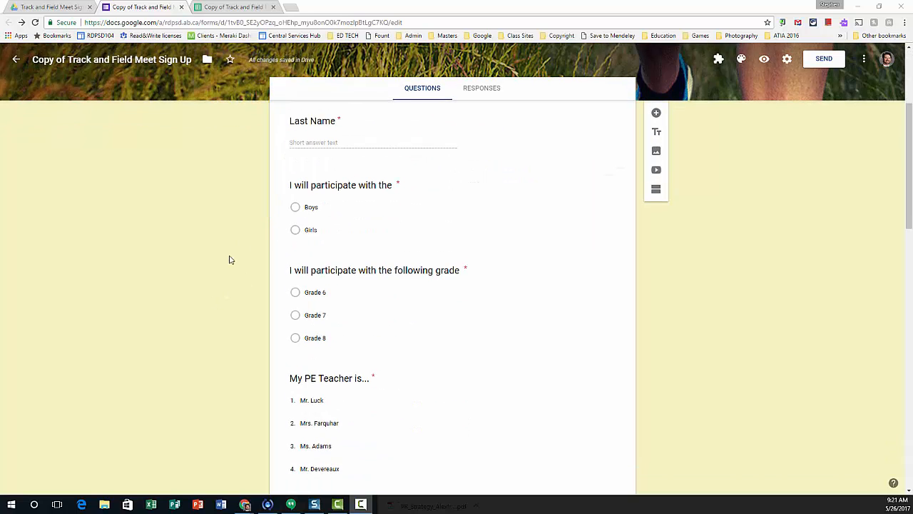
scroll(225, 263, down, 3)
scroll(308, 271, down, 2)
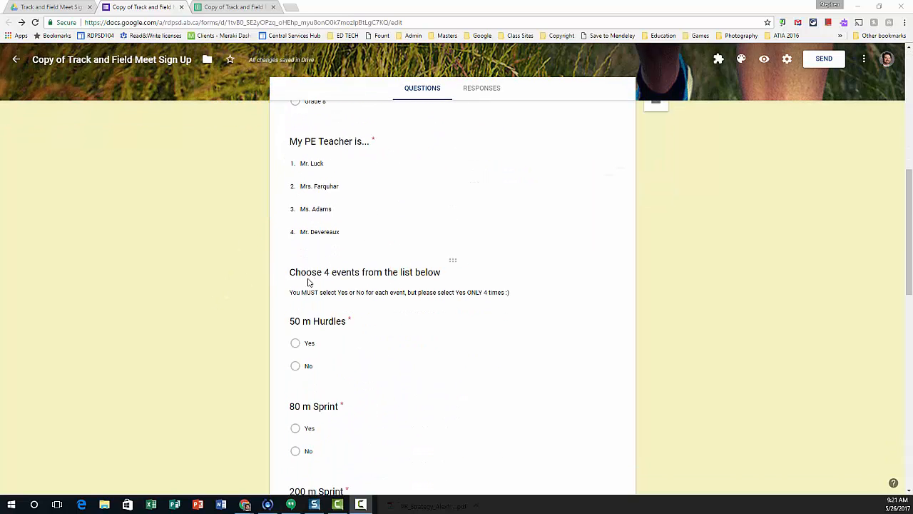
scroll(231, 297, down, 3)
scroll(360, 299, down, 11)
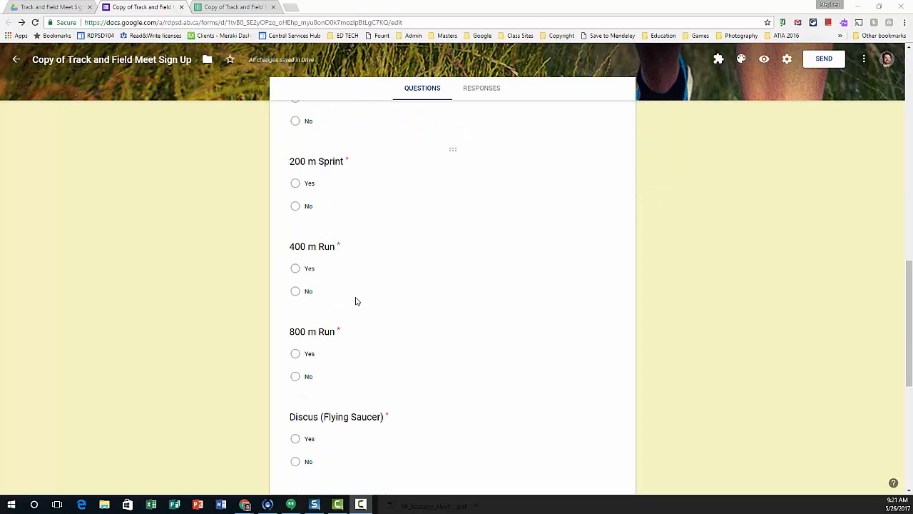
scroll(356, 357, up, 6)
scroll(356, 358, up, 5)
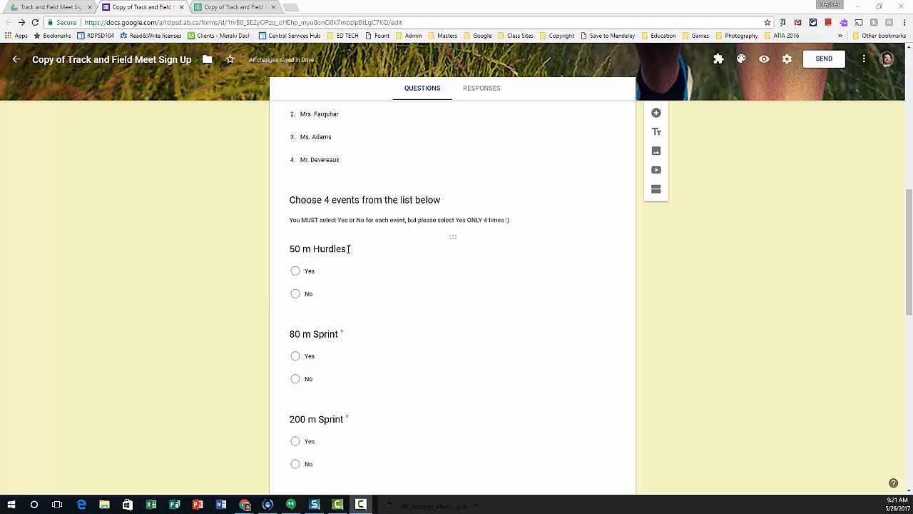
scroll(221, 263, up, 4)
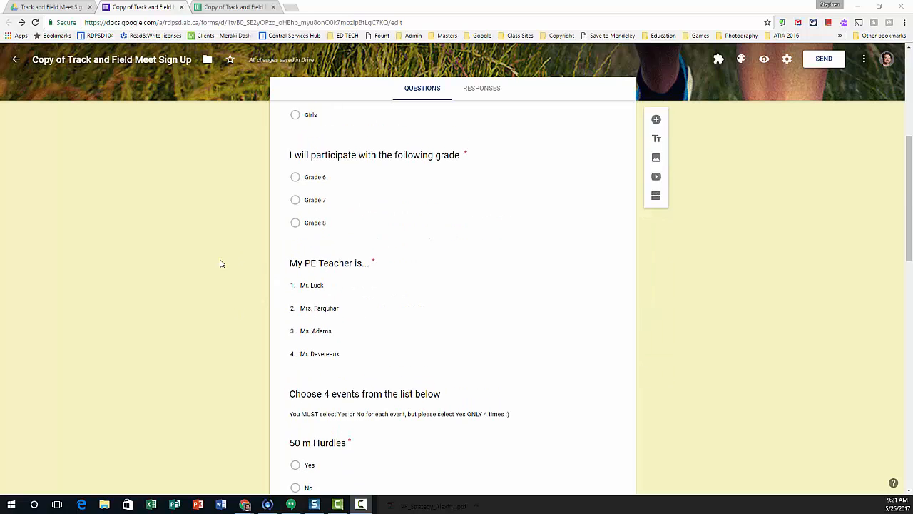
scroll(220, 263, up, 2)
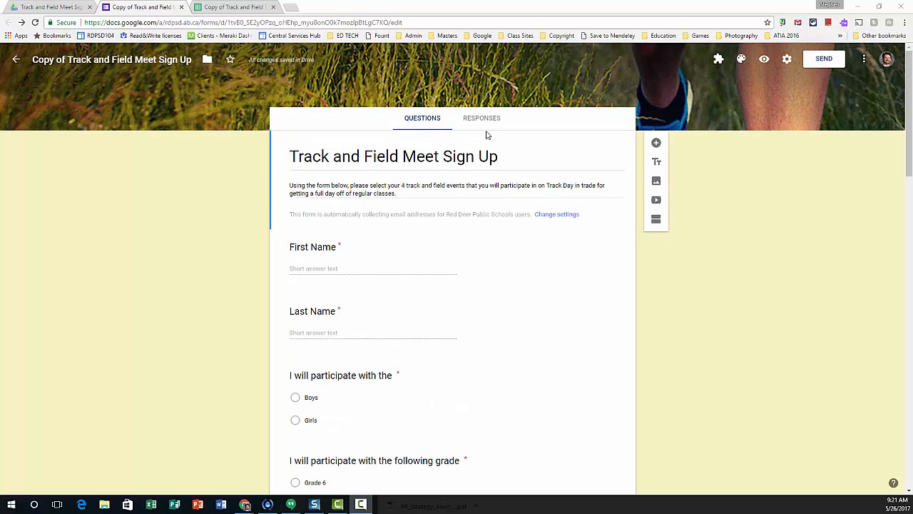
Step: Review the form's general settings, save them, and view the form's responses page
click(787, 59)
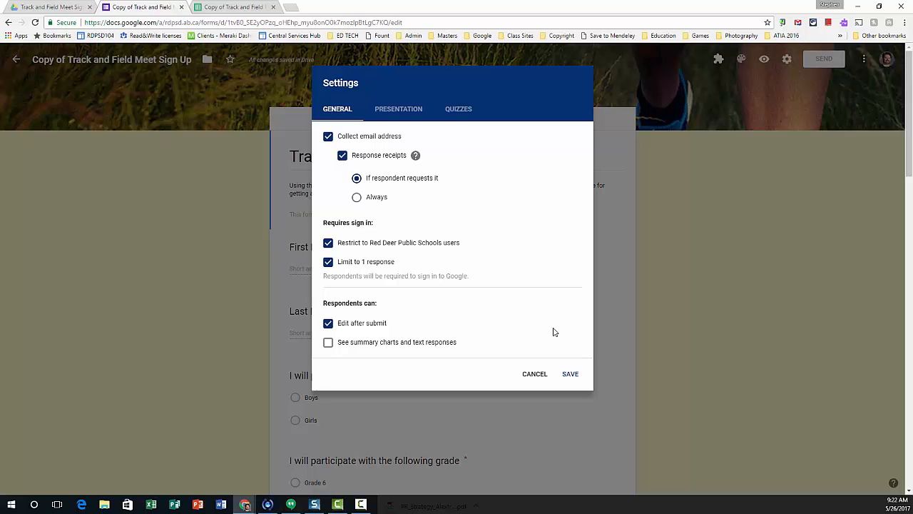
click(571, 374)
click(485, 120)
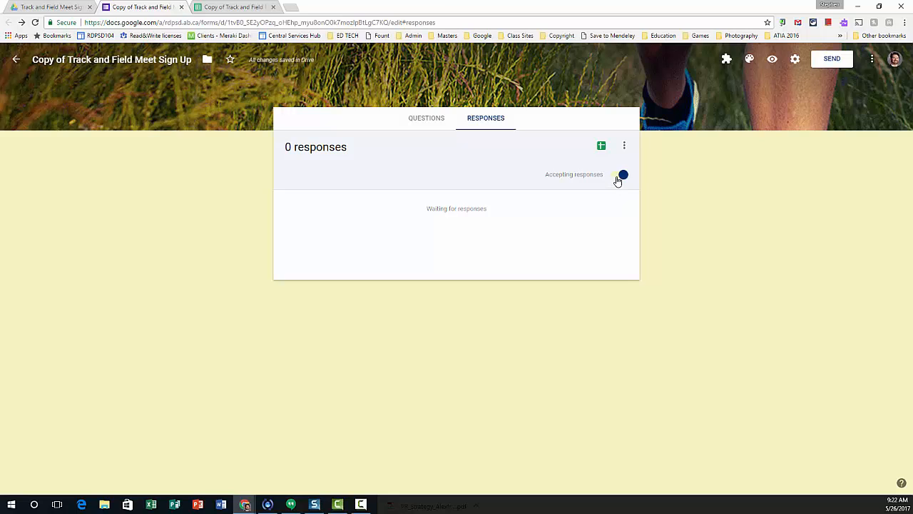
Step: Switch to the responses spreadsheet and review all columns of the FormResponses sheet, from Timestamp to Number of Choices
click(222, 7)
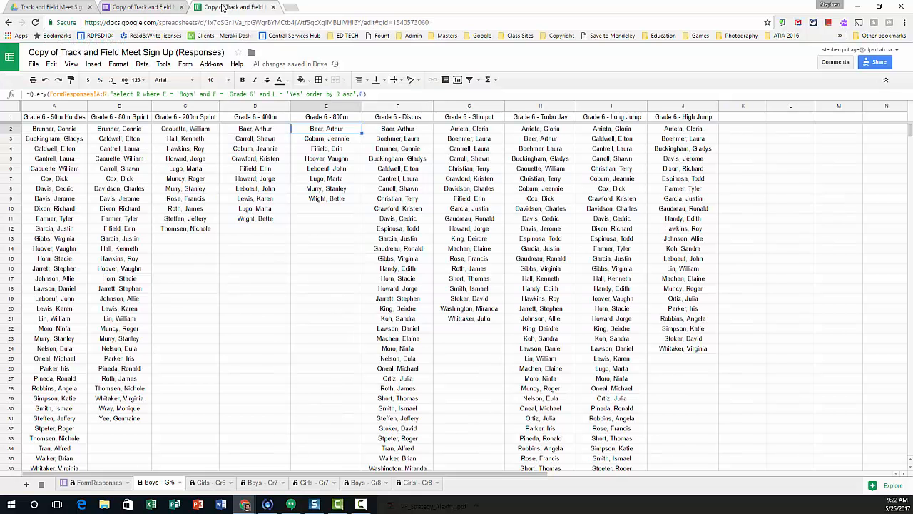
click(97, 482)
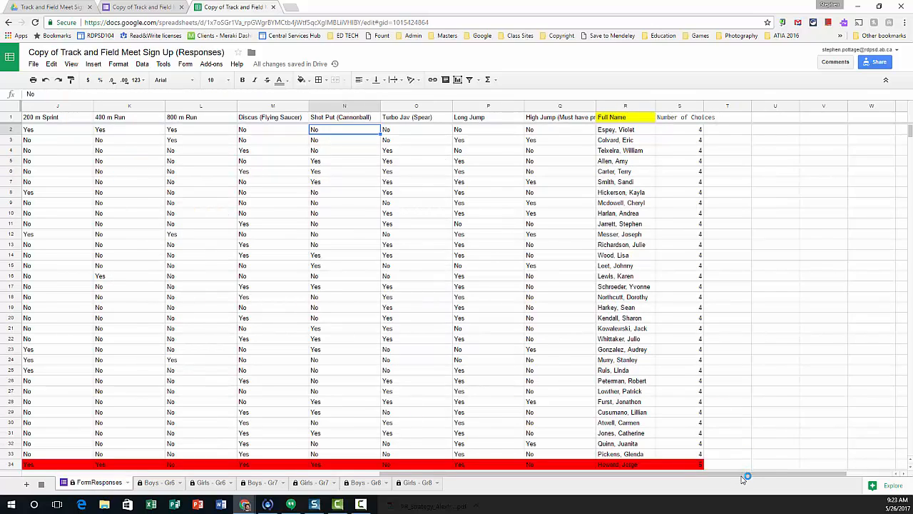
drag(746, 473, 332, 478)
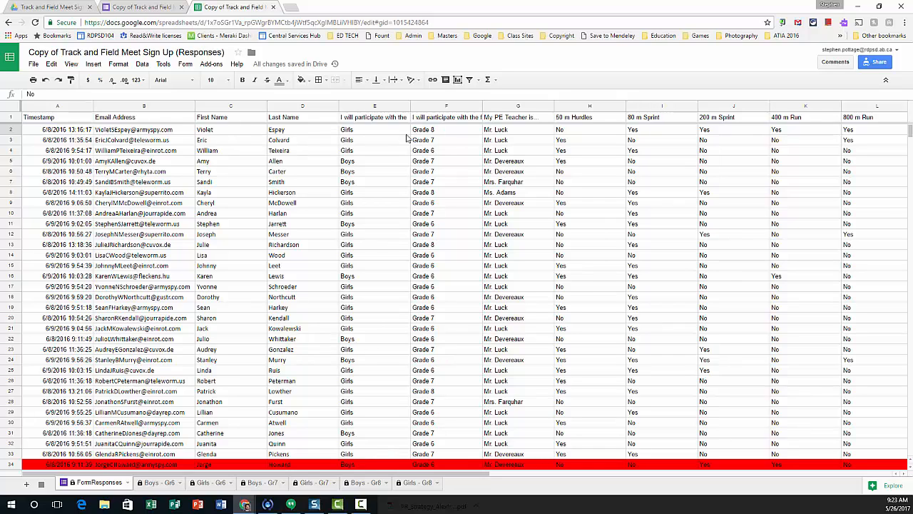
drag(485, 477, 842, 478)
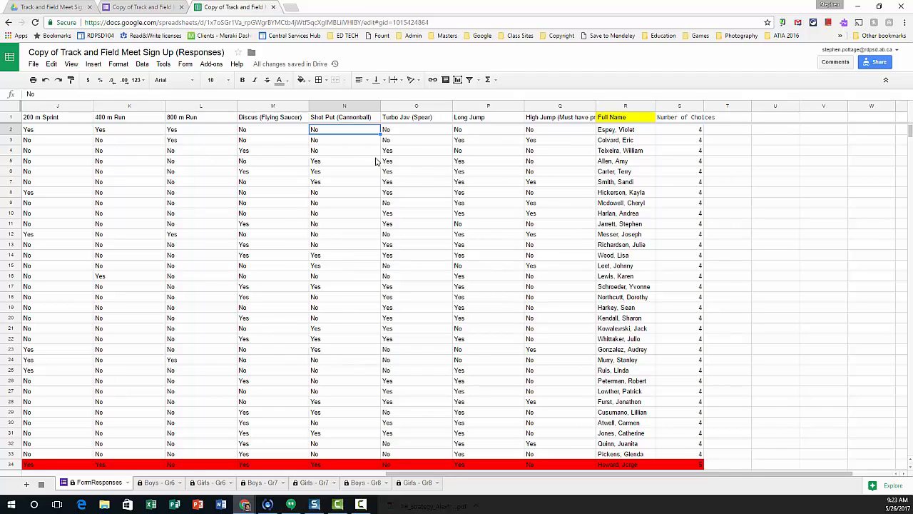
Step: Set the Shot Put (Cannonball) answer in the red-highlighted row 152 of FormResponses to No
scroll(712, 150, down, 2)
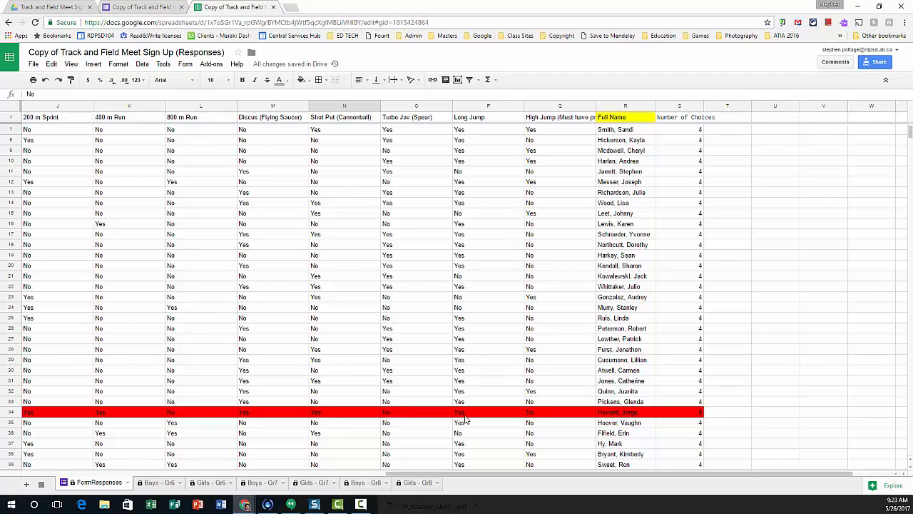
scroll(464, 418, down, 1)
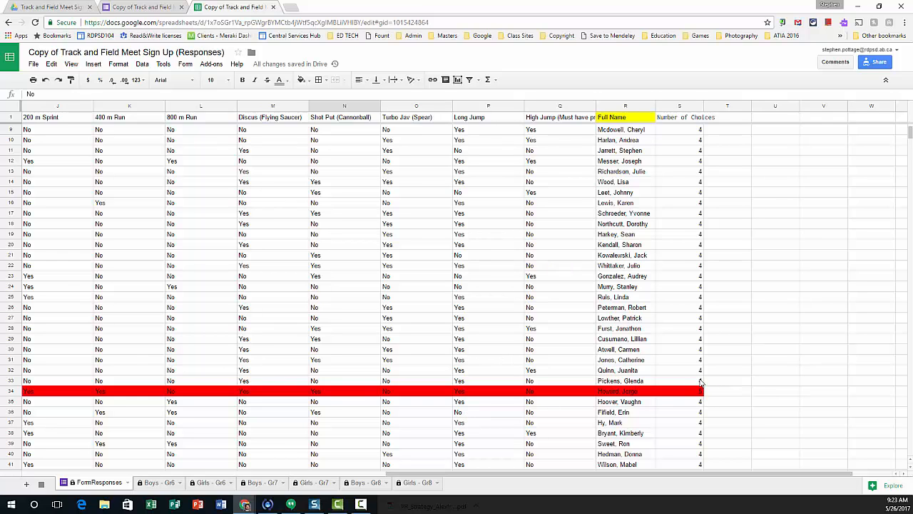
scroll(699, 398, down, 5)
scroll(699, 399, down, 15)
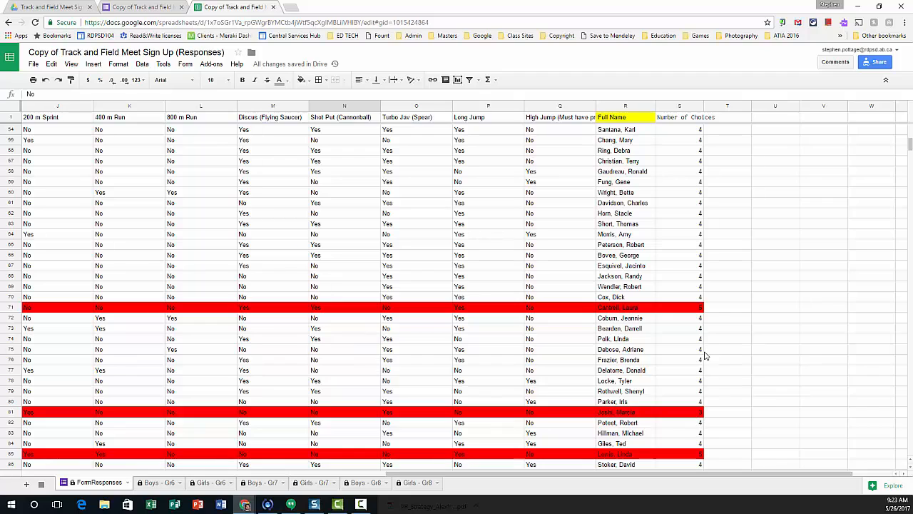
scroll(699, 399, down, 1)
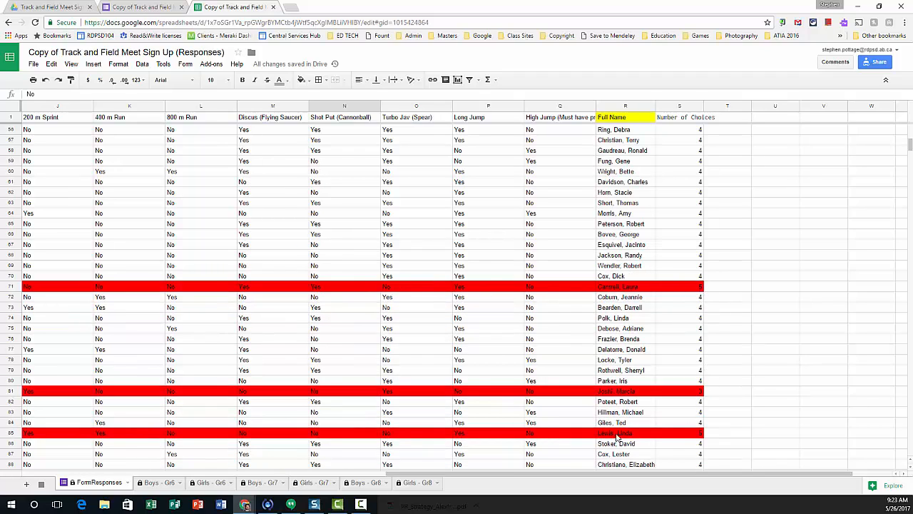
scroll(586, 367, down, 20)
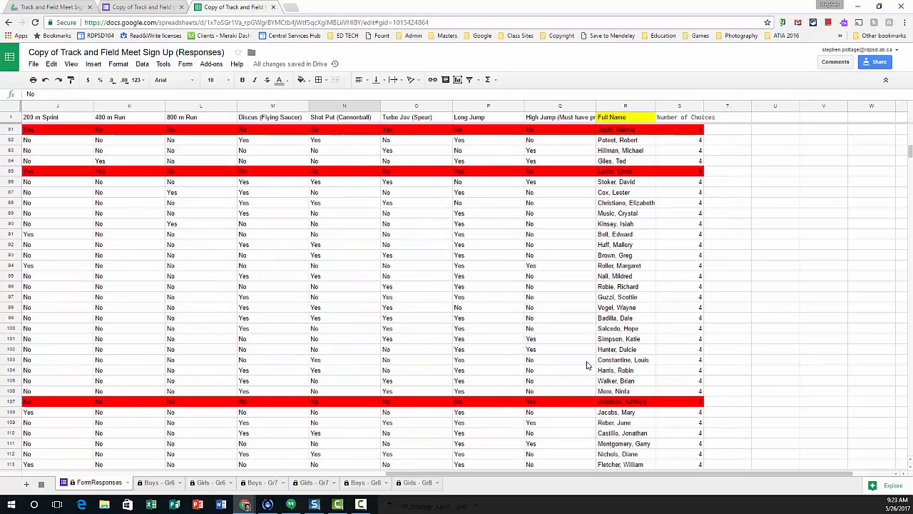
scroll(586, 367, up, 8)
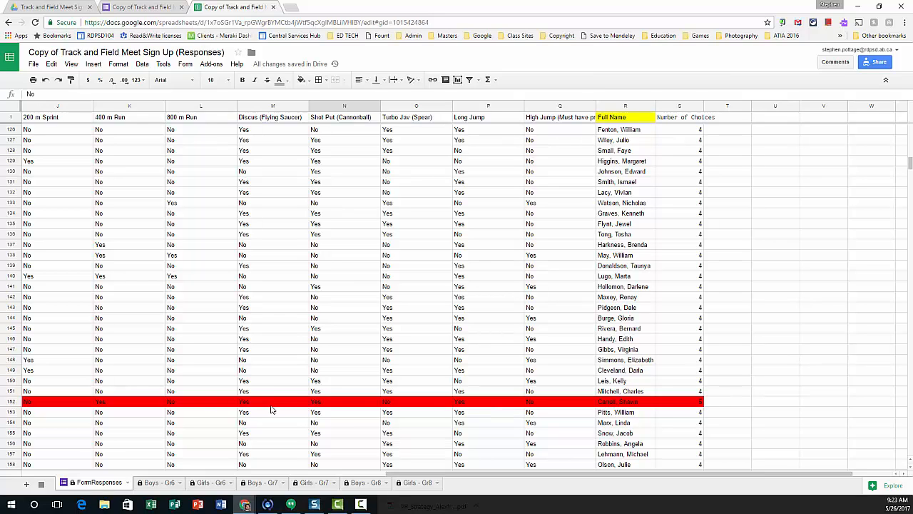
click(324, 403)
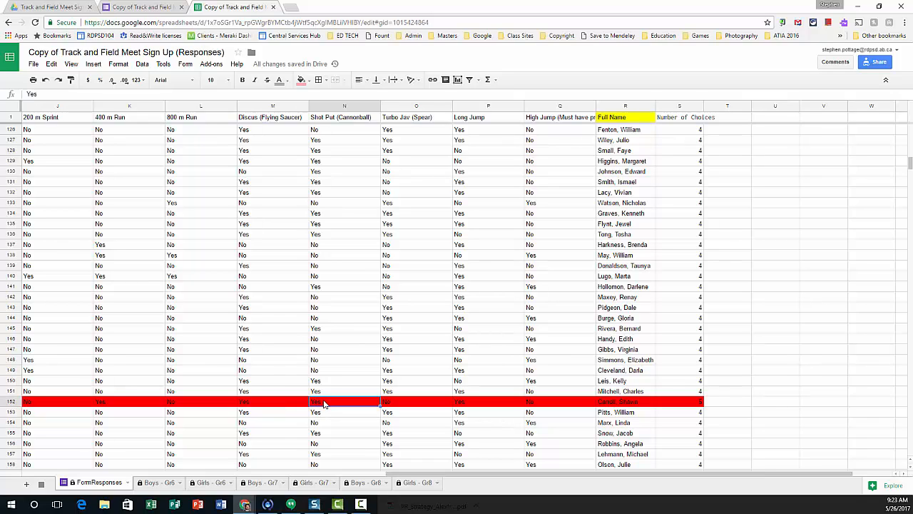
text(No)
key(Return)
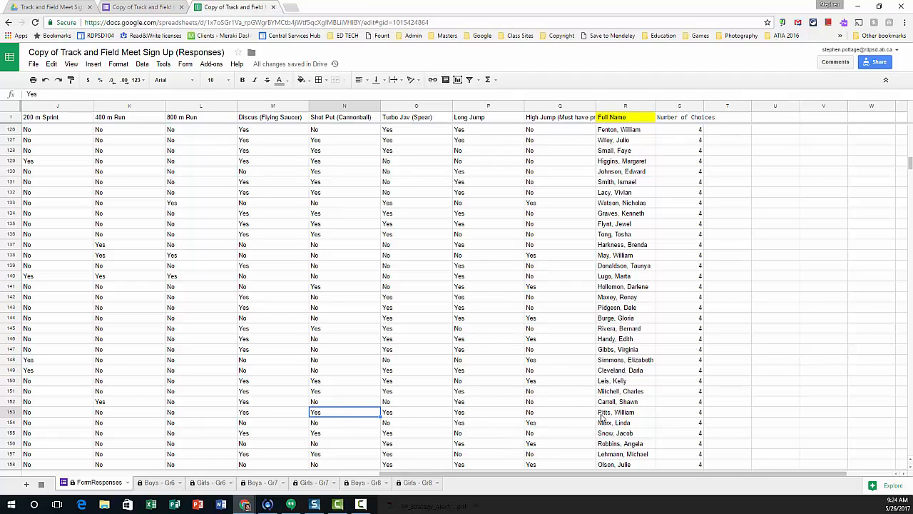
Step: Go back to the first response rows, and view the event lists on the Boys - Gr6 and Boys - Gr7 sheets
scroll(561, 451, up, 5)
scroll(561, 451, up, 10)
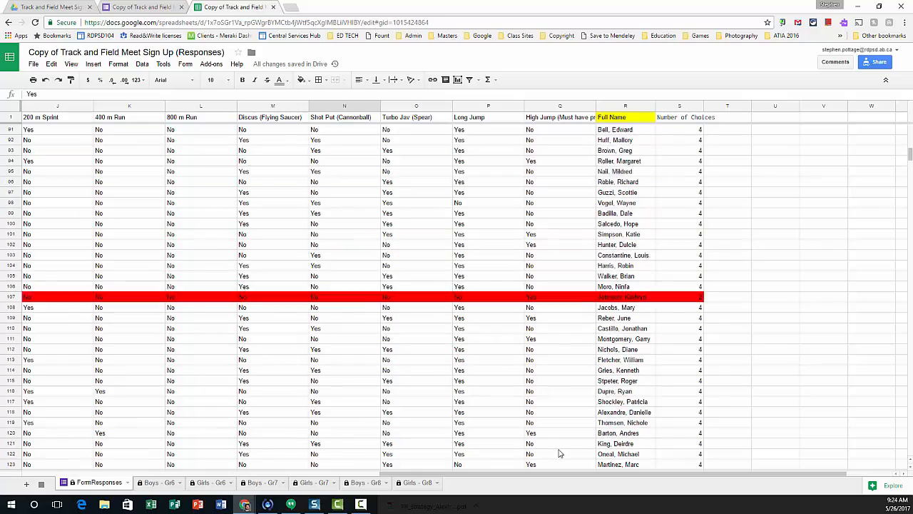
scroll(664, 418, up, 5)
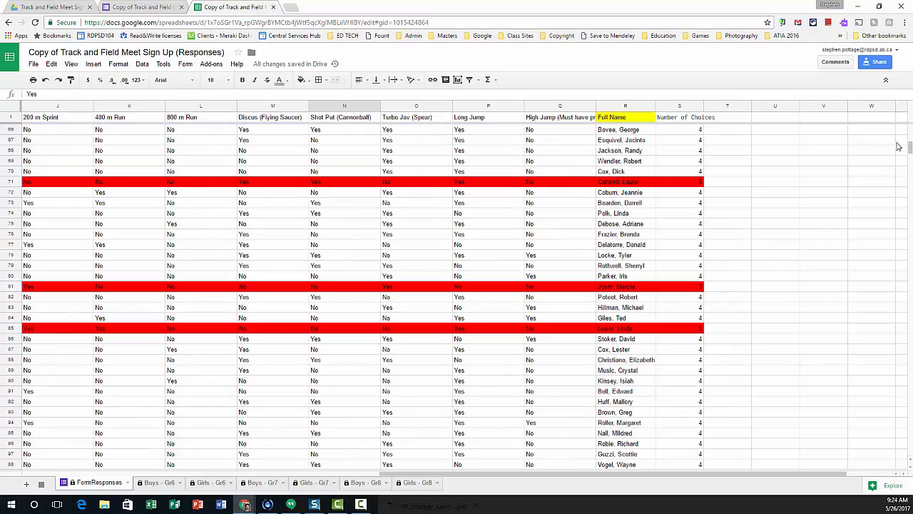
drag(909, 154, 909, 131)
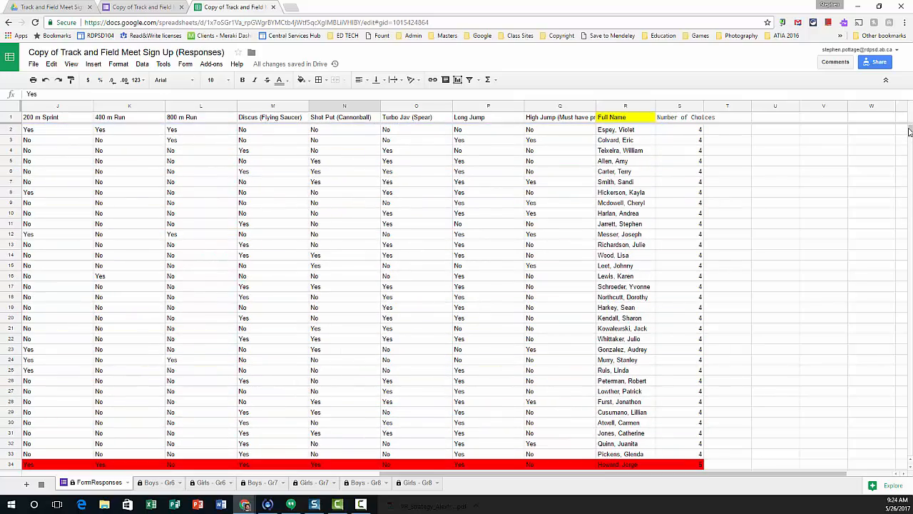
click(156, 482)
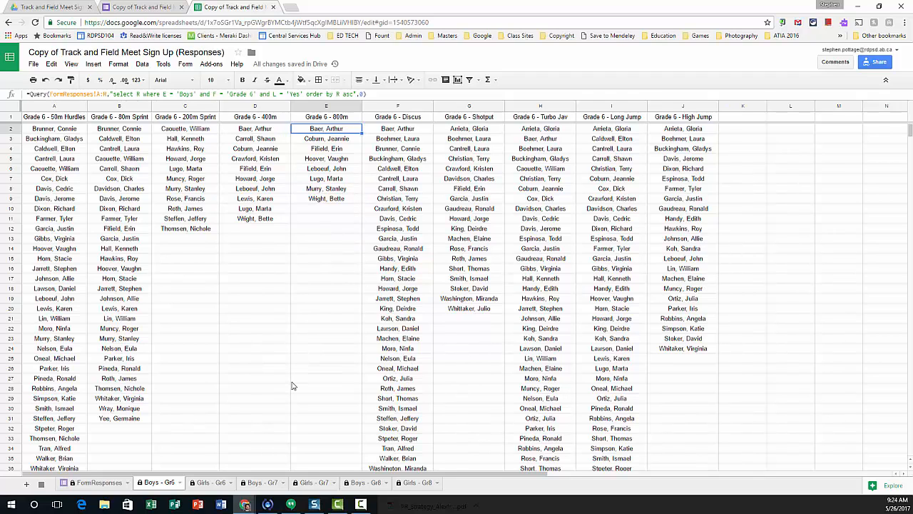
click(276, 483)
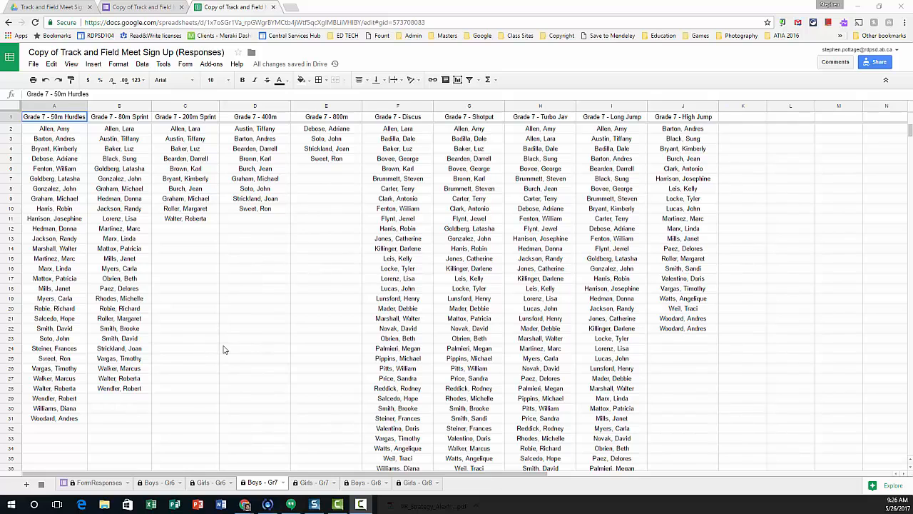
Step: Return to the form's questions and review the grade, PE teacher and event questions
click(143, 7)
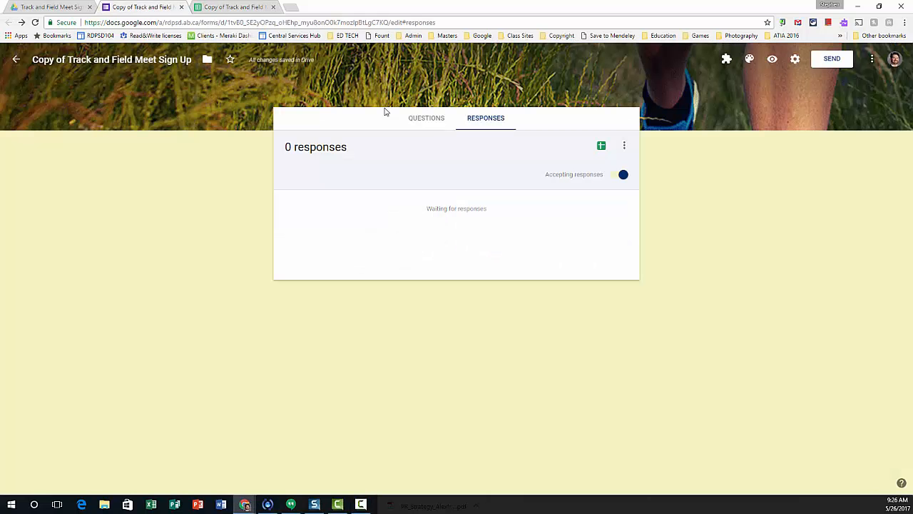
click(426, 119)
scroll(362, 356, down, 3)
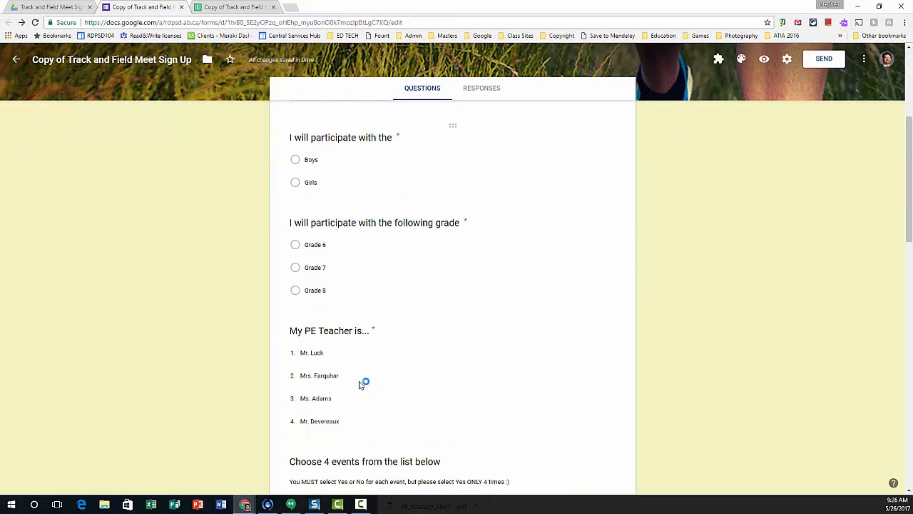
scroll(362, 384, down, 5)
scroll(346, 267, up, 2)
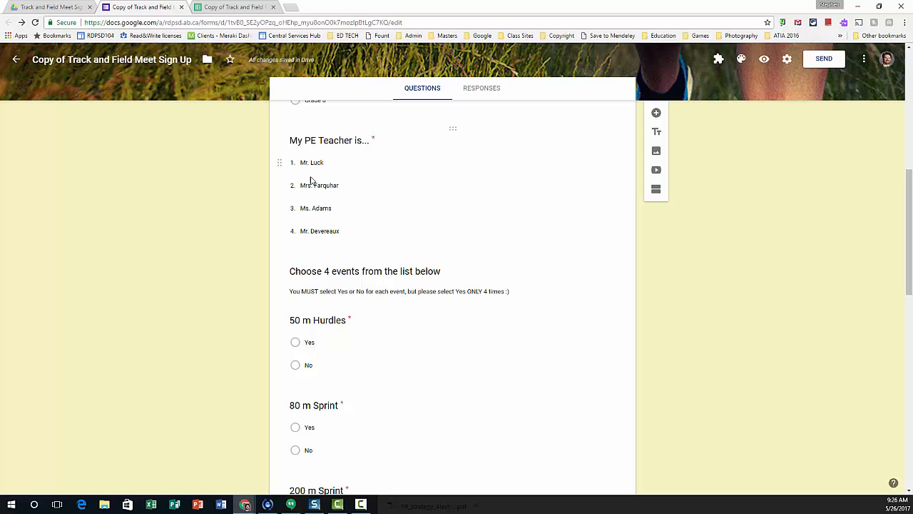
scroll(311, 236, down, 5)
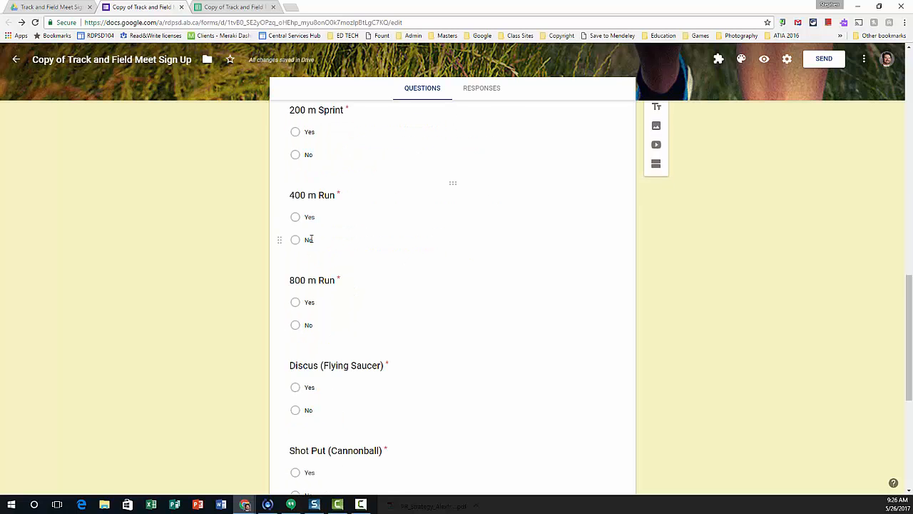
scroll(311, 239, up, 10)
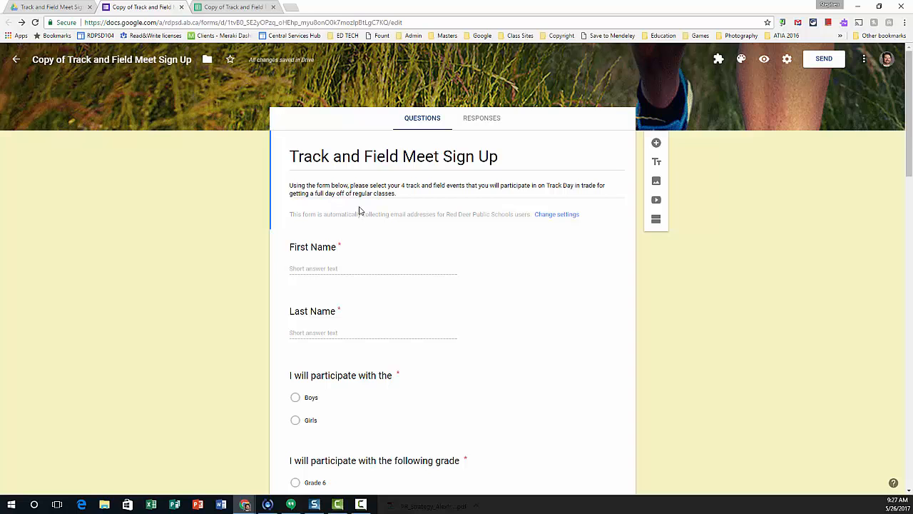
Step: Switch back to the responses spreadsheet and look through the rows of the FormResponses sheet
click(239, 7)
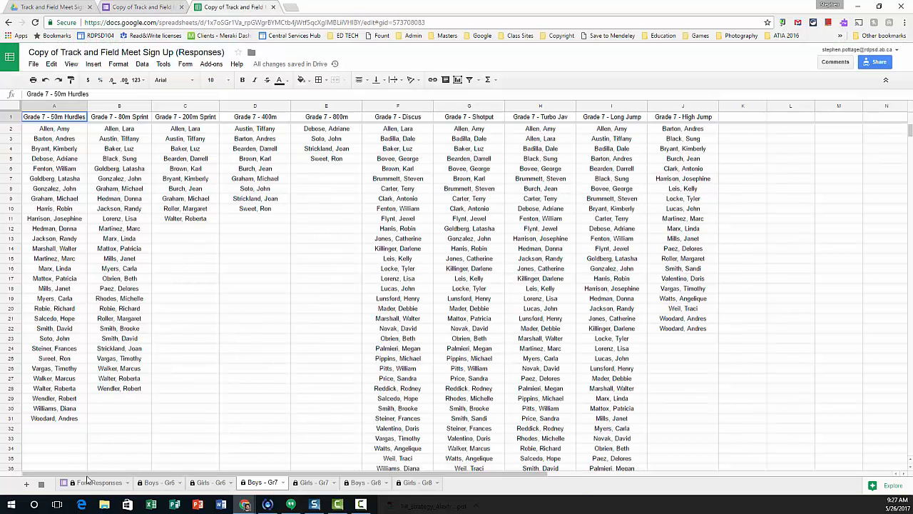
drag(93, 482, 377, 336)
scroll(375, 333, down, 10)
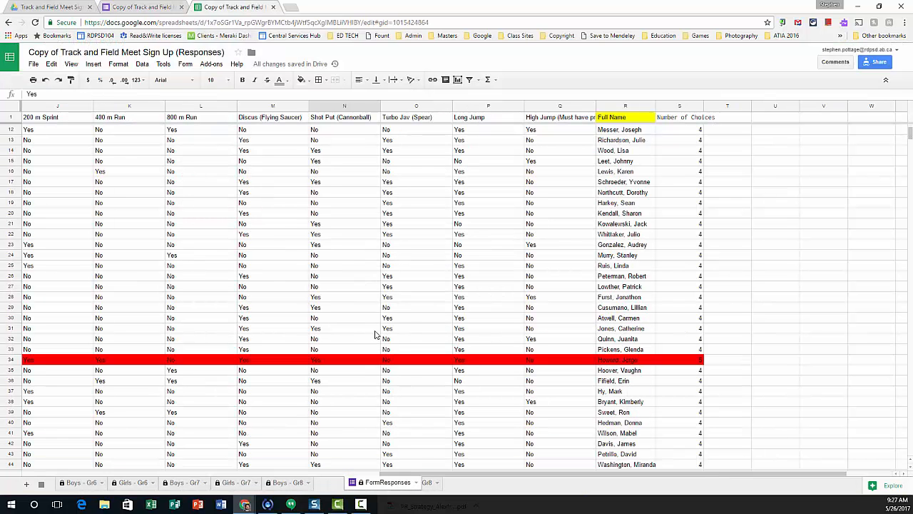
scroll(374, 333, up, 6)
scroll(374, 333, up, 5)
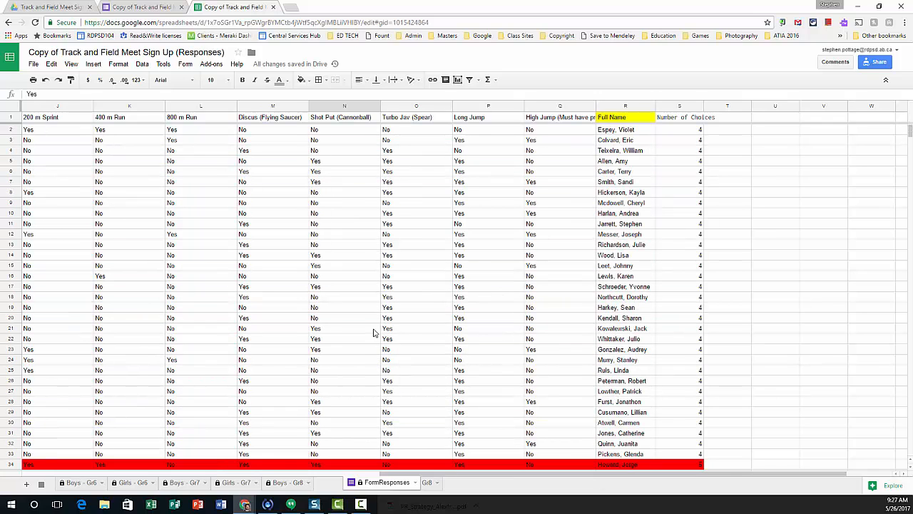